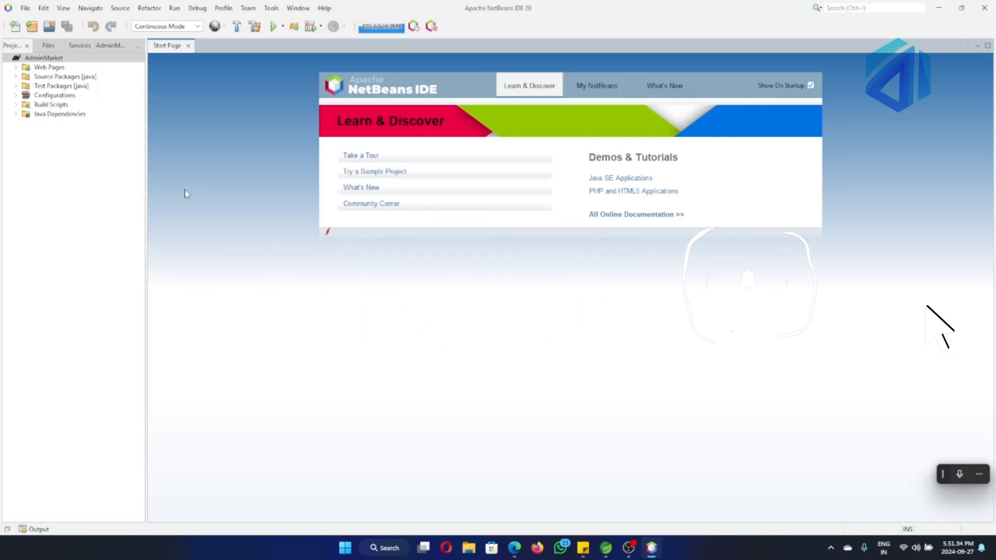
# Step: Browse the New Project categories, including Java with Maven, Gradle, Ant and HTML5/JavaScript, for a Spring Boot project type, and close the wizard
pyautogui.click(31, 27)
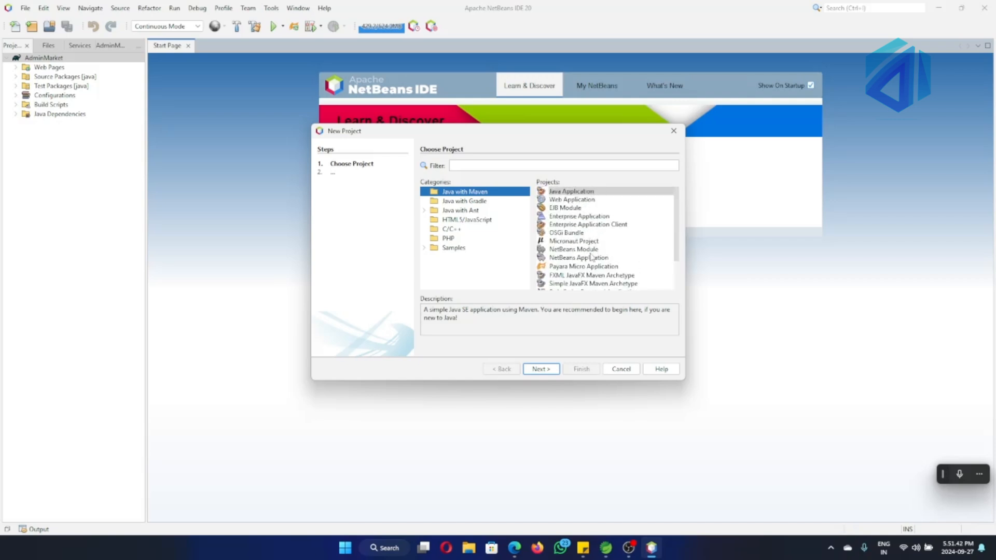
pyautogui.scroll(-2, 586, 233)
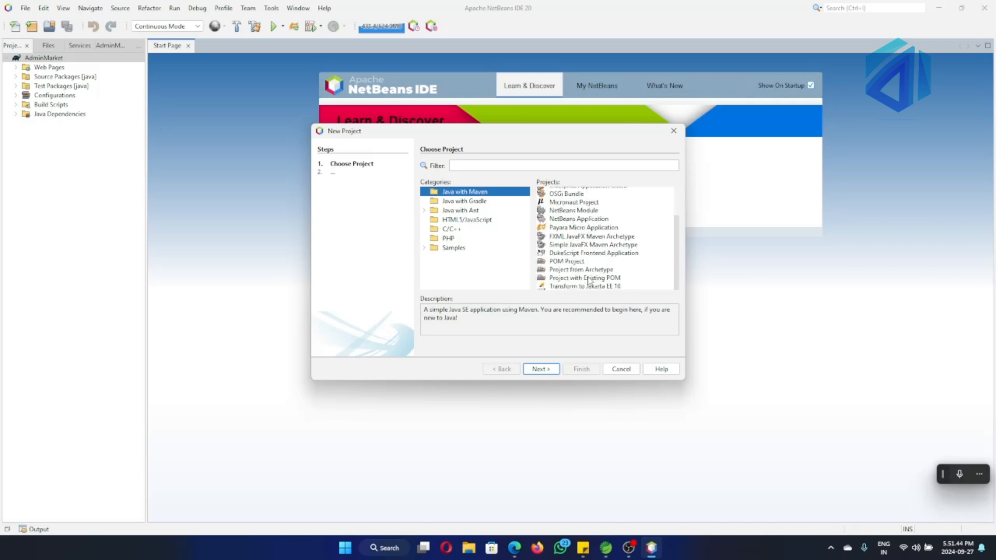
pyautogui.scroll(2, 554, 217)
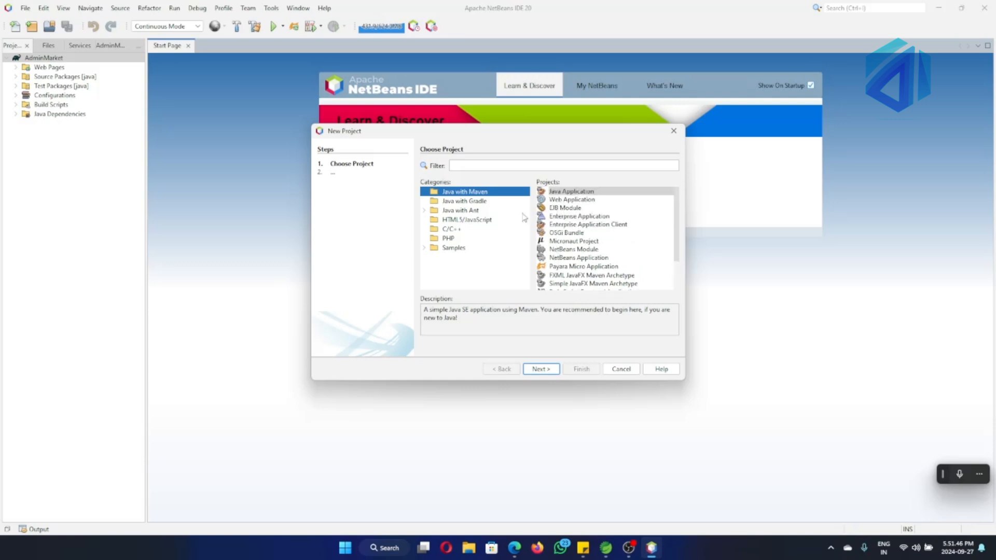
pyautogui.click(471, 203)
pyautogui.click(487, 193)
pyautogui.click(466, 250)
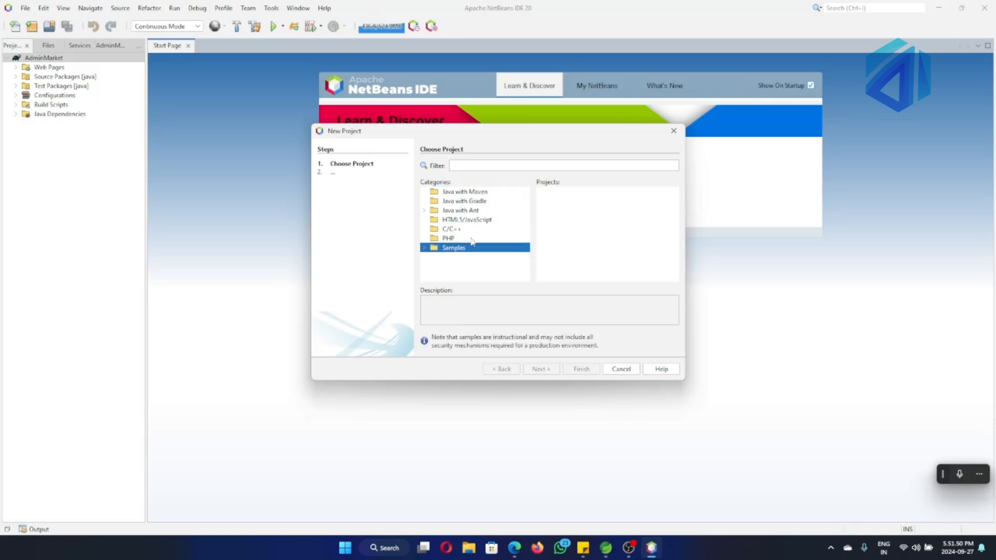
pyautogui.click(474, 230)
pyautogui.click(485, 220)
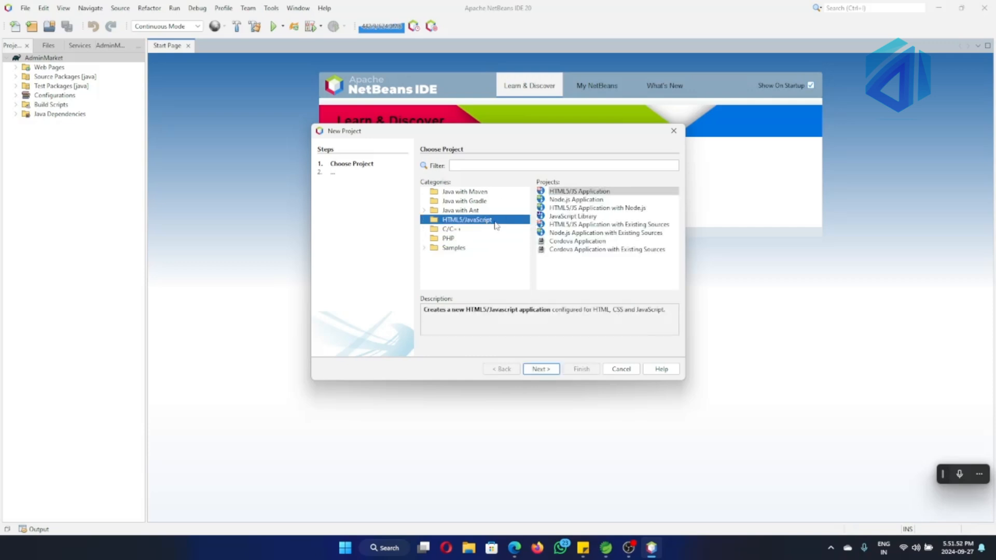
pyautogui.click(493, 211)
pyautogui.click(493, 202)
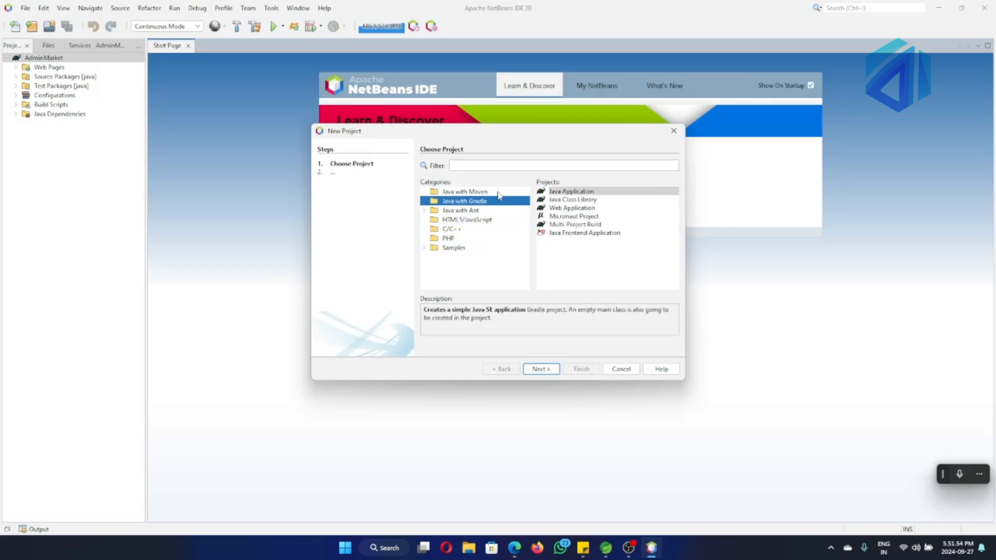
pyautogui.click(498, 193)
pyautogui.scroll(-5, 572, 223)
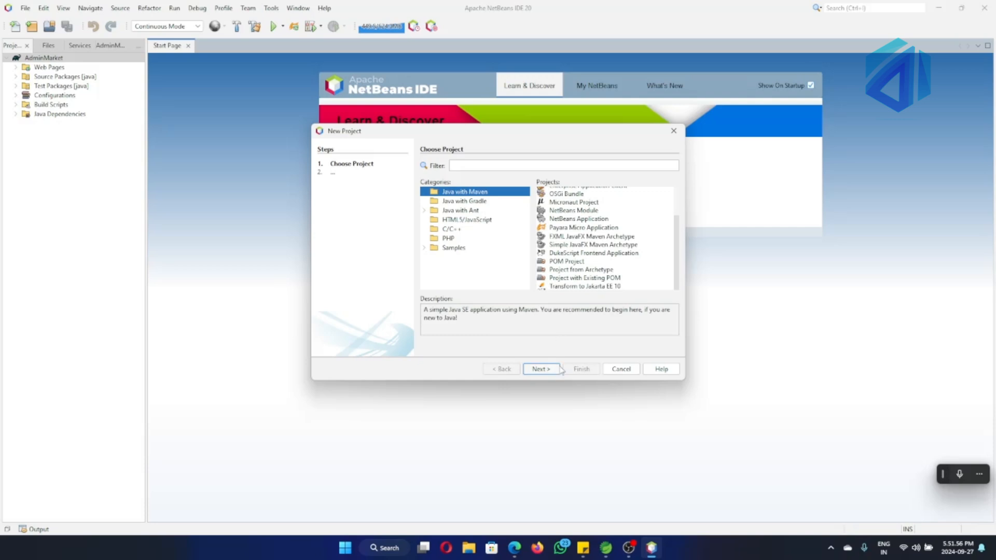
pyautogui.click(673, 131)
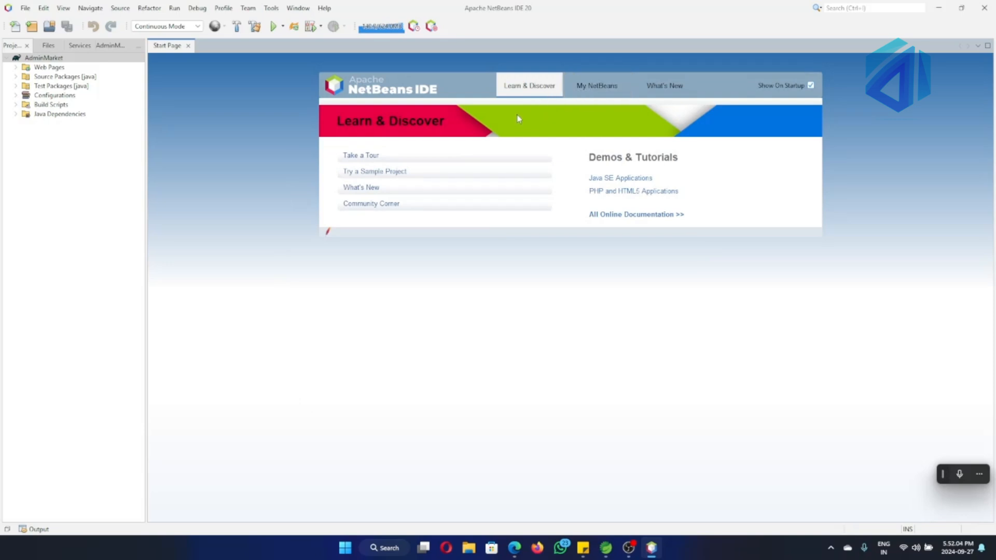
pyautogui.click(588, 93)
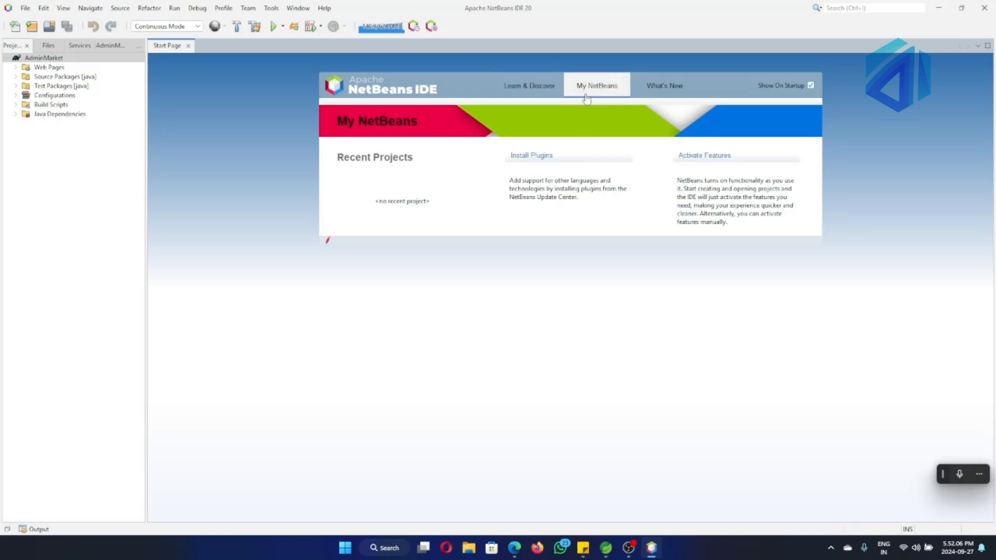
pyautogui.click(531, 157)
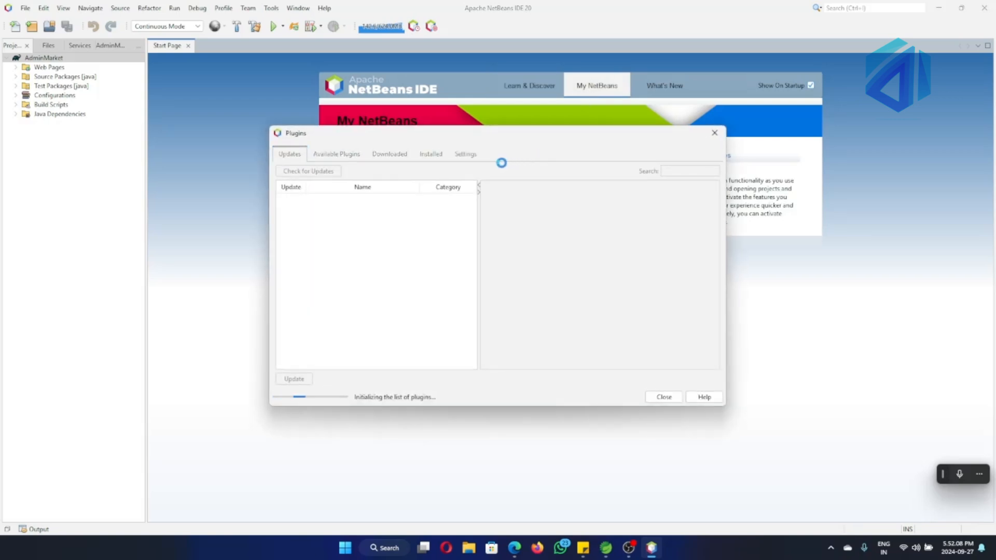
pyautogui.click(714, 133)
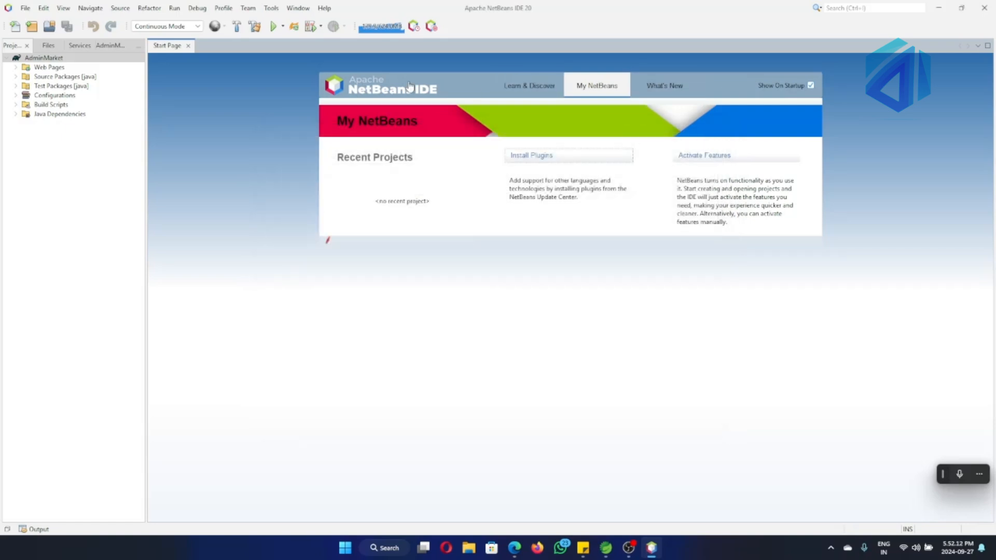
# Step: Open the plugin manager and search the available plugins for "spring"
pyautogui.click(270, 8)
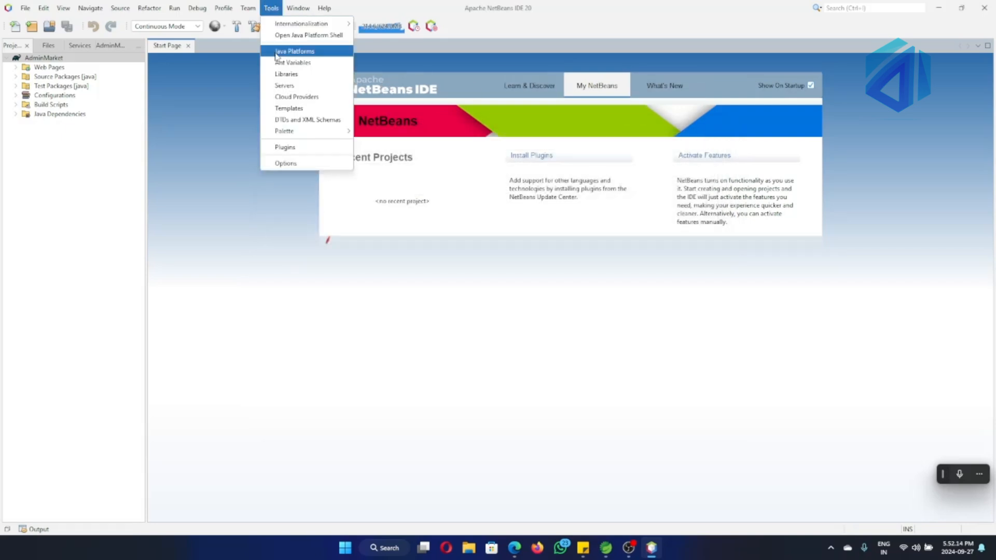
pyautogui.click(286, 146)
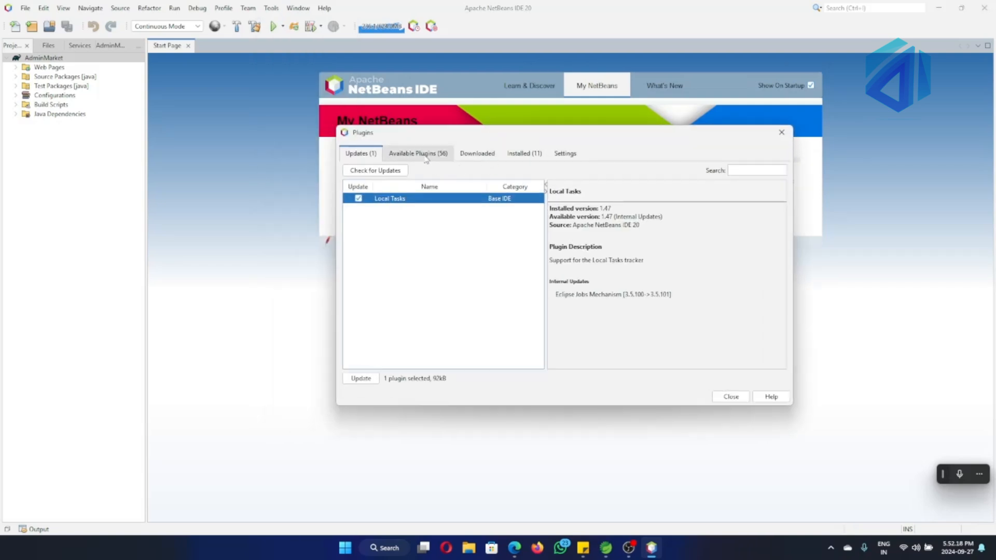
pyautogui.click(424, 155)
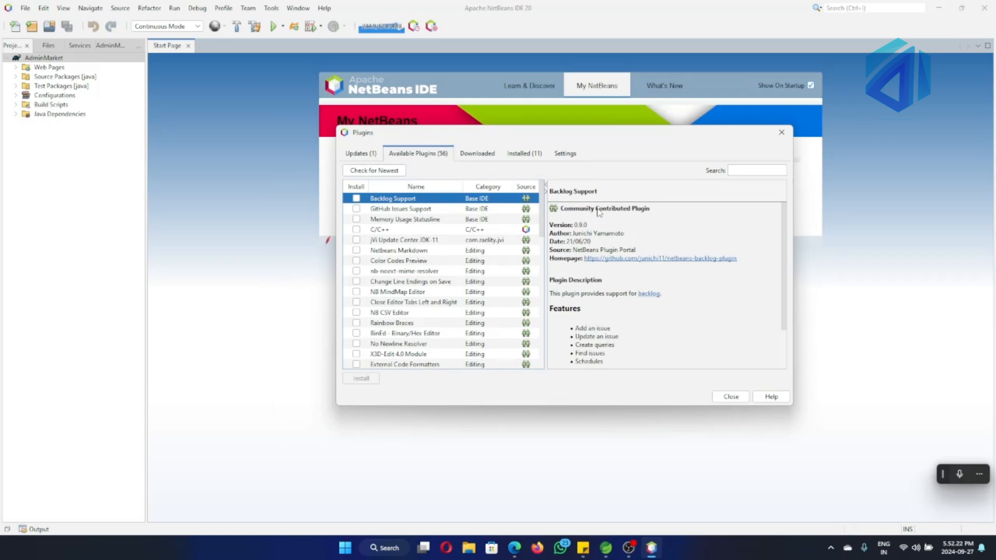
pyautogui.click(729, 171)
pyautogui.write('spring')
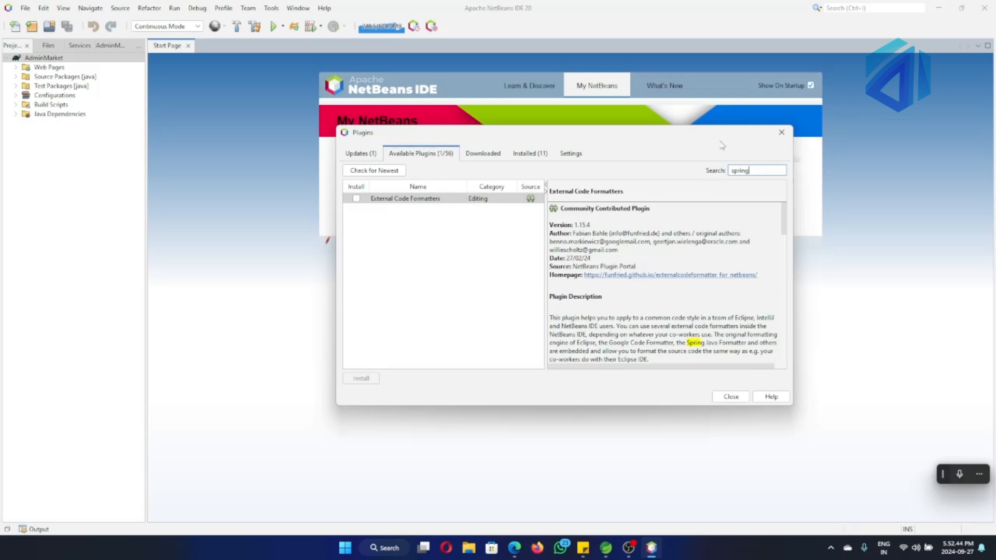
pyautogui.moveTo(680, 131); pyautogui.dragTo(625, 132)
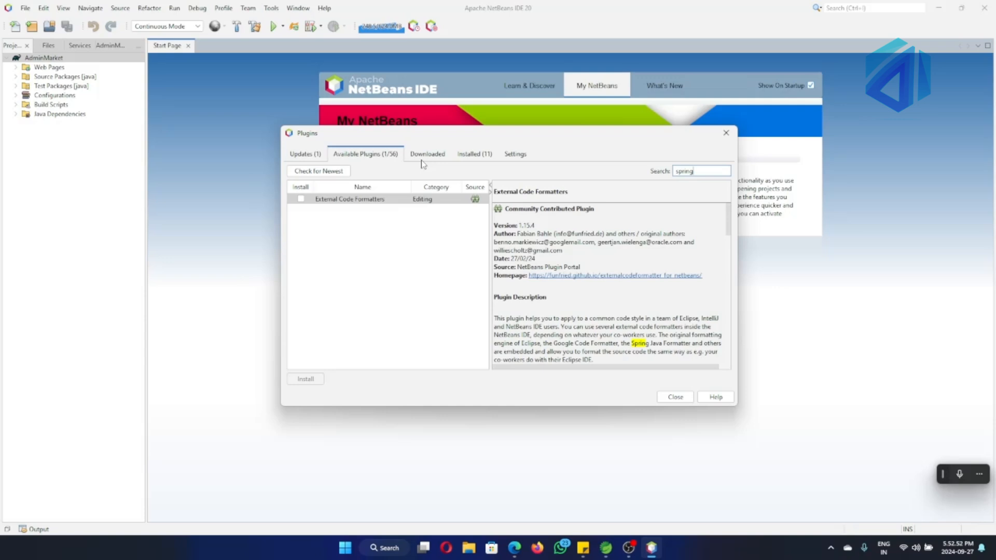
pyautogui.moveTo(558, 128); pyautogui.dragTo(627, 128)
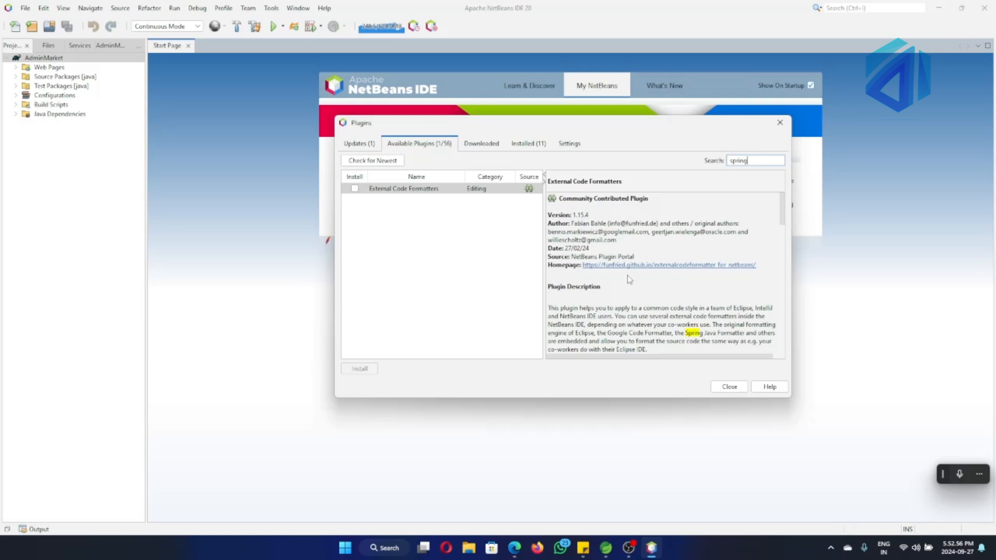
# Step: Switch to File Explorer, locate nb-springboot-plugin-3.1.nbm on New Volume (D:), and minimize the window
pyautogui.moveTo(512, 554)
pyautogui.rightClick(471, 548)
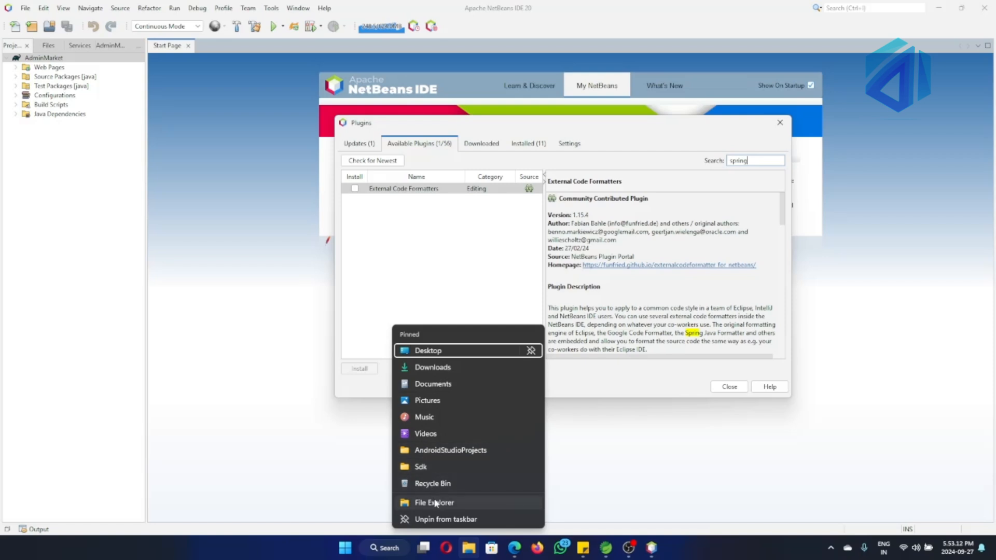
pyautogui.click(435, 449)
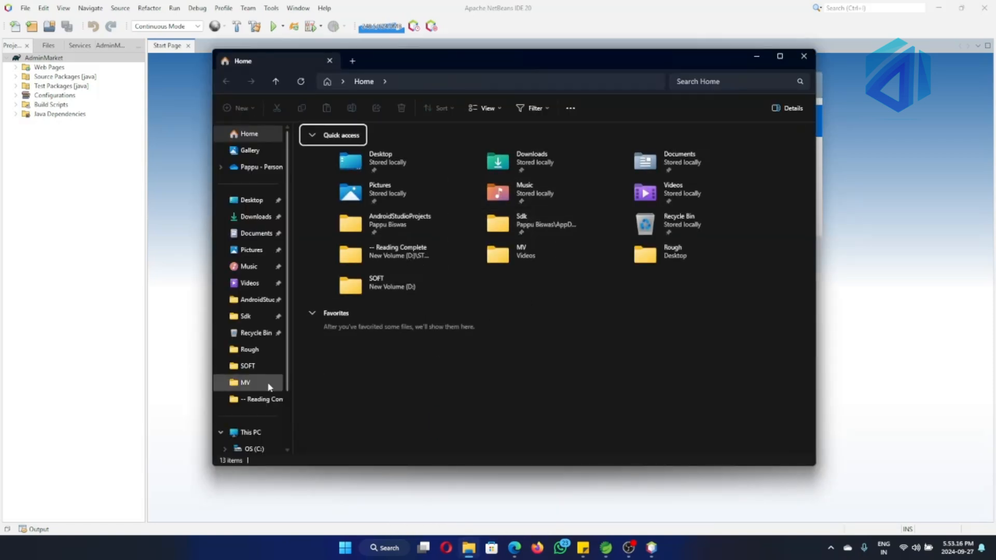
pyautogui.scroll(-3, 255, 436)
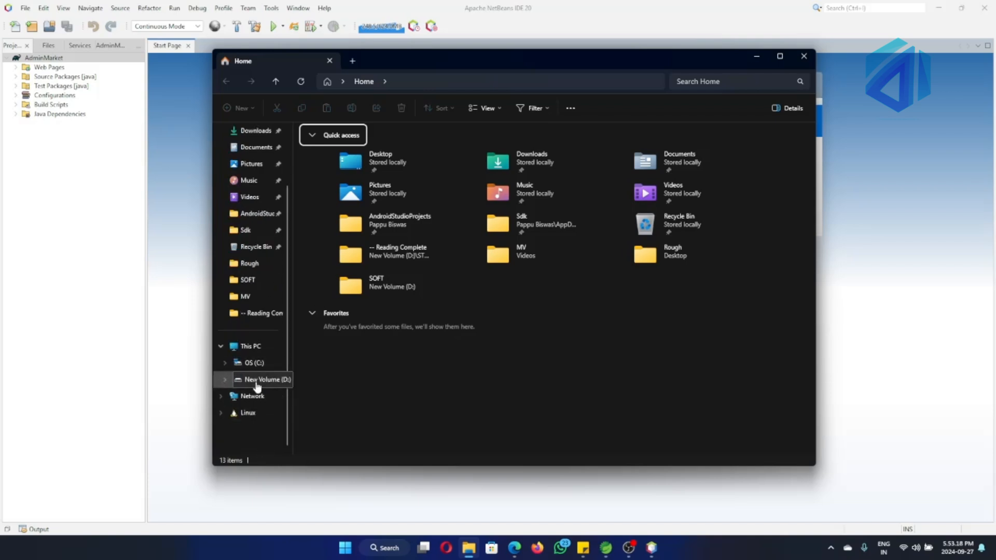
pyautogui.click(260, 381)
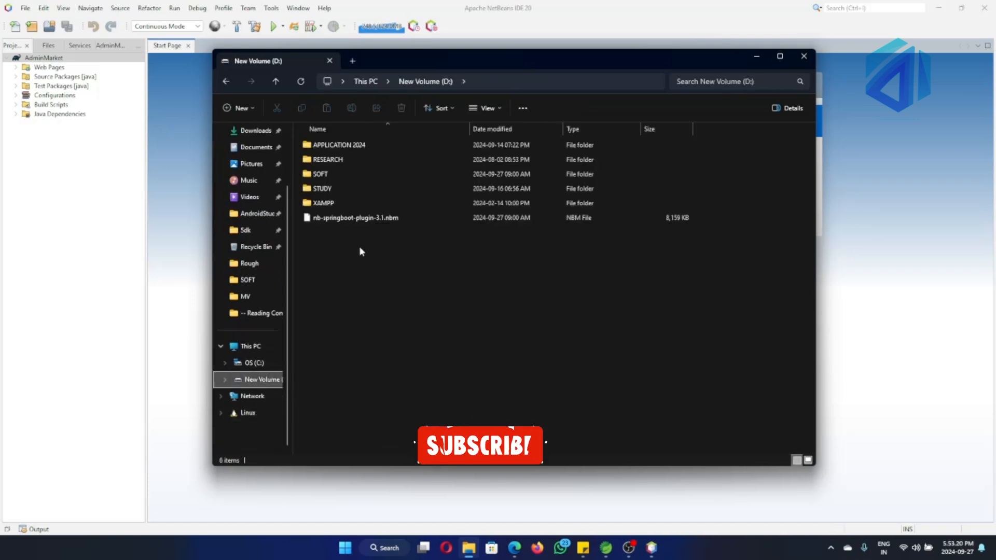
pyautogui.click(318, 220)
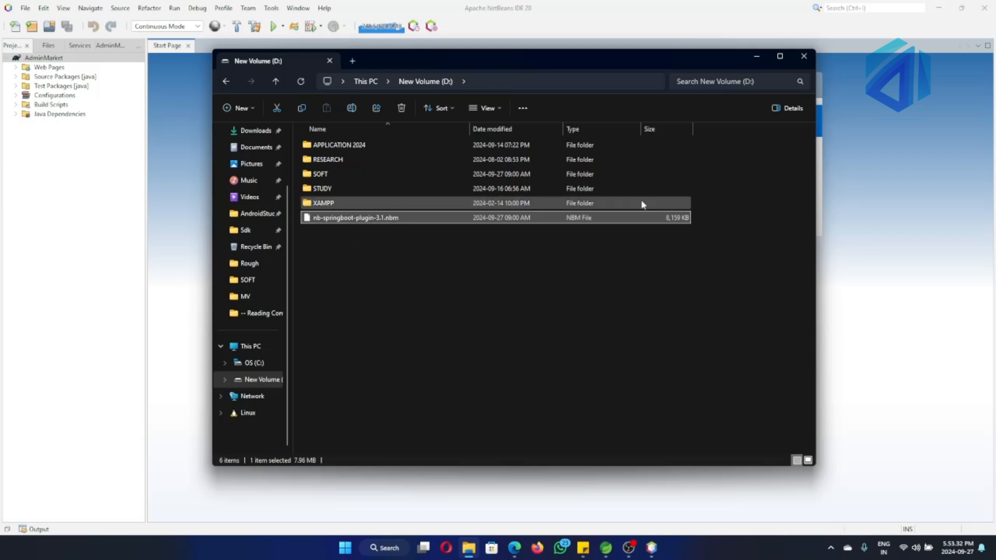
pyautogui.click(388, 229)
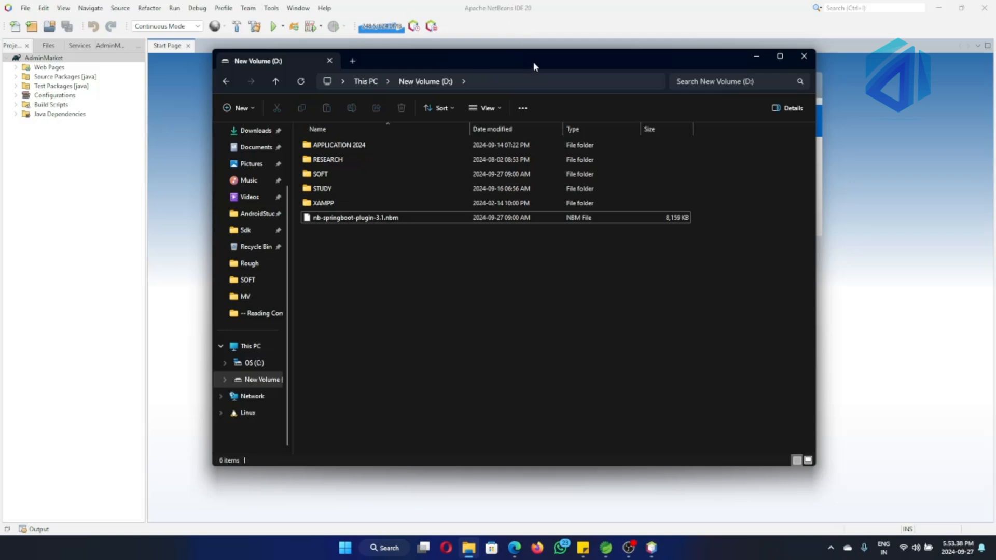
pyautogui.moveTo(533, 61); pyautogui.dragTo(498, 62)
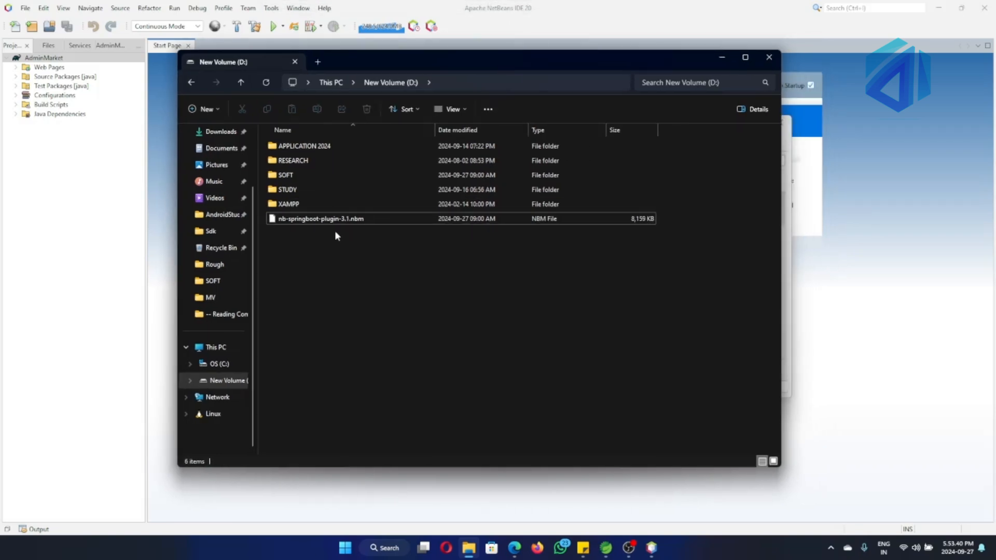
pyautogui.click(292, 222)
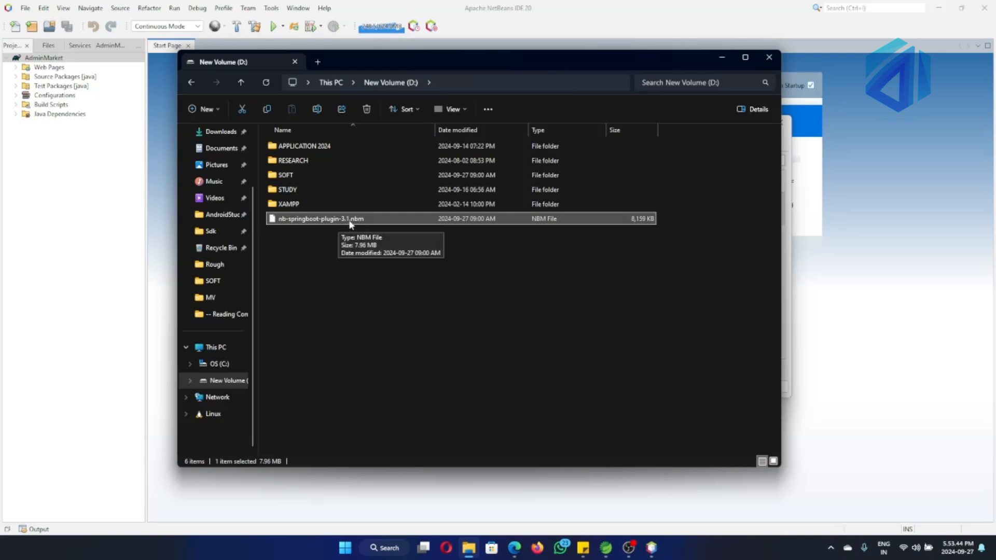
pyautogui.click(722, 56)
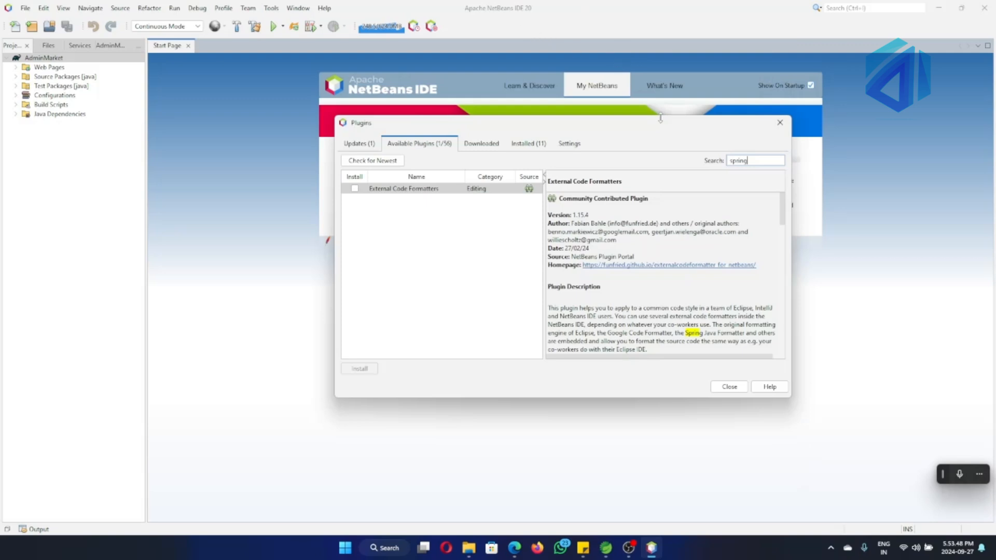
# Step: Close the plugin manager with the "spring" search
pyautogui.moveTo(662, 127); pyautogui.dragTo(587, 124)
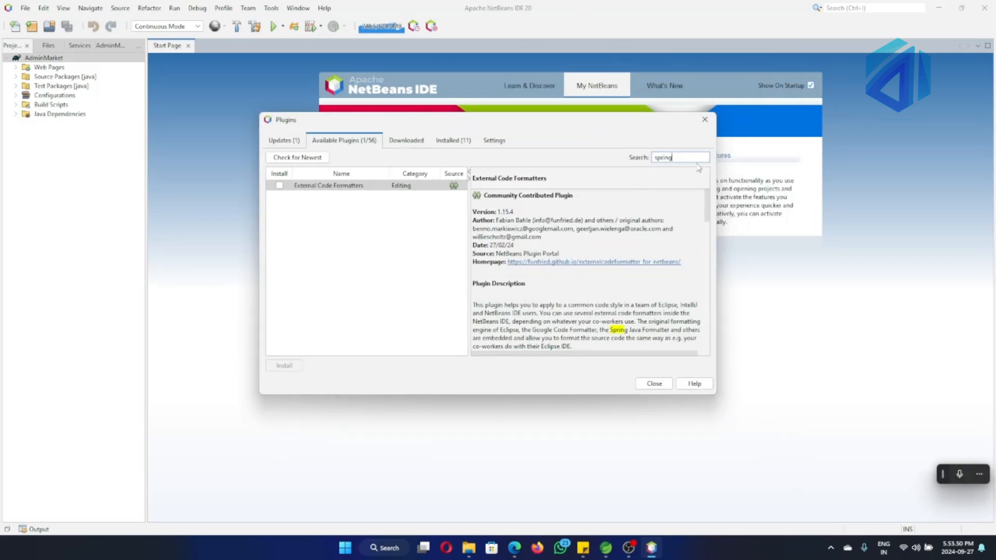
pyautogui.moveTo(642, 124); pyautogui.dragTo(702, 154)
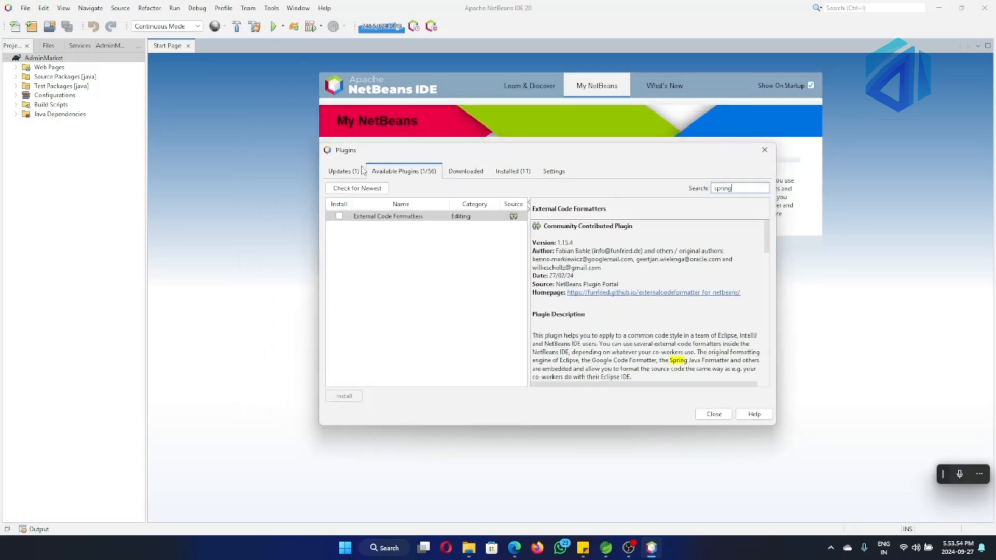
pyautogui.scroll(-5, 601, 321)
pyautogui.press('Escape')
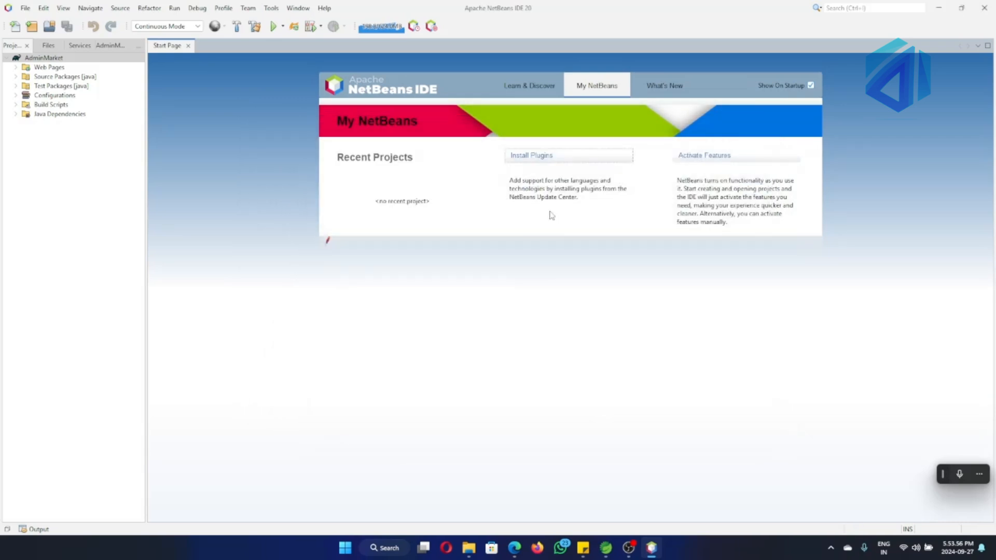
# Step: Reopen the plugin manager from the start page and show the downloaded plugins
pyautogui.click(524, 157)
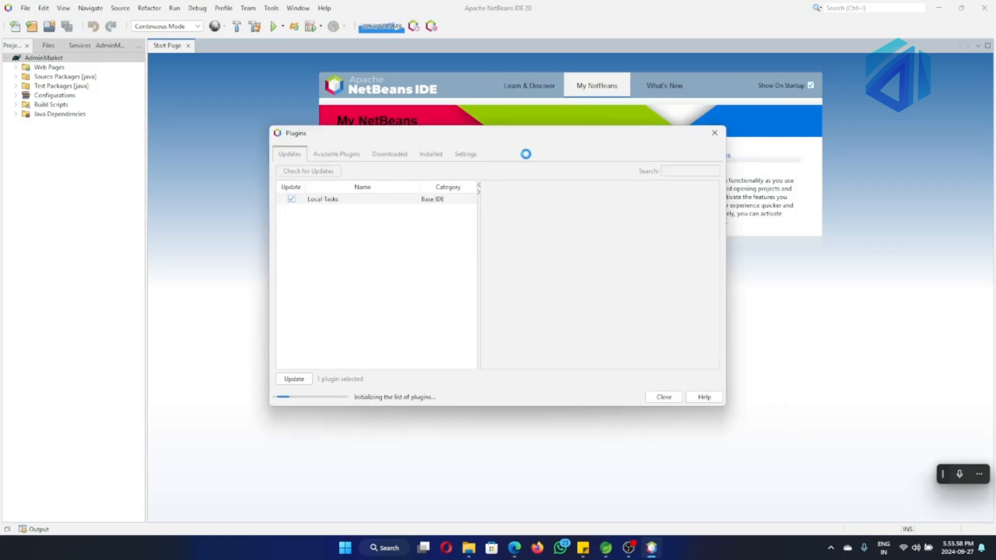
pyautogui.moveTo(477, 138); pyautogui.dragTo(517, 103)
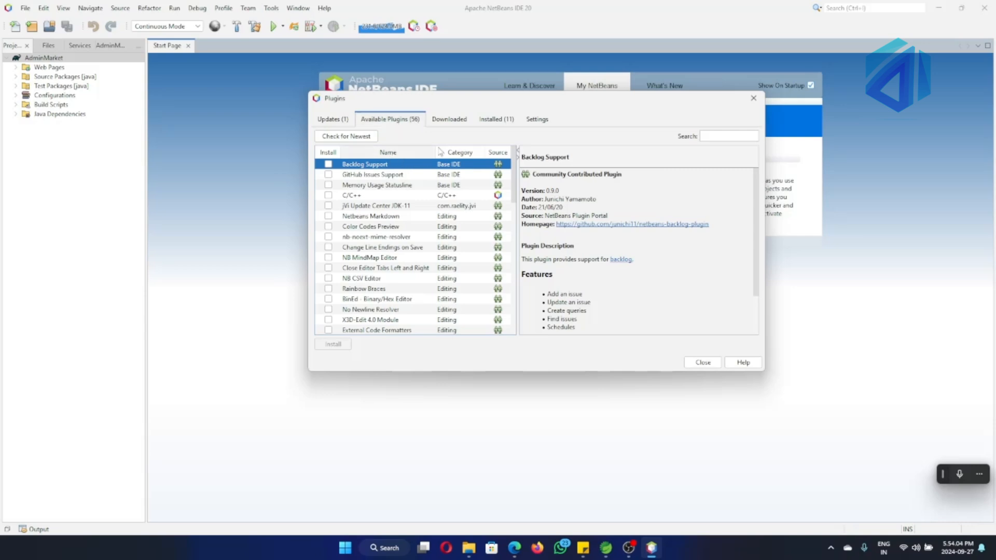
pyautogui.click(460, 123)
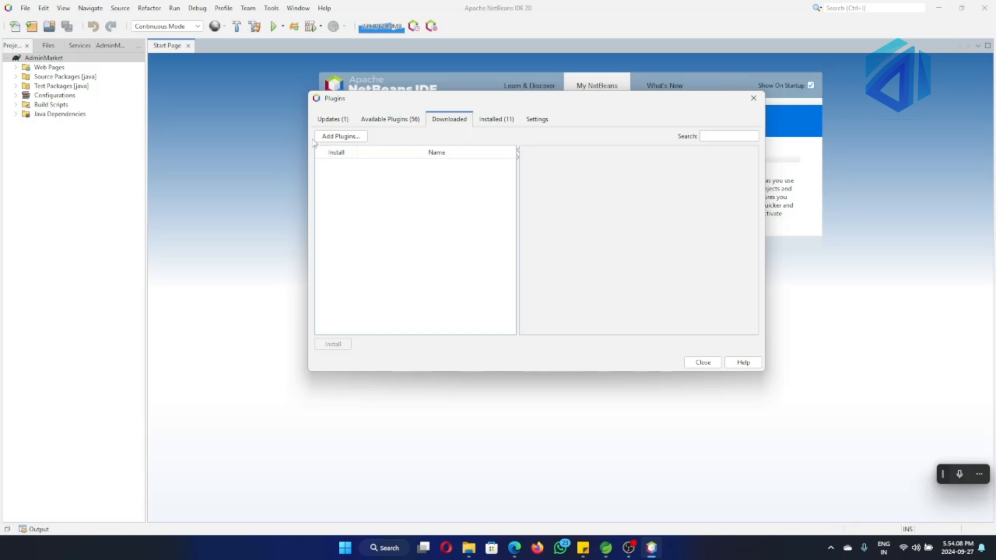
# Step: Add the plugin file nb-springboot-plugin-3.1.nbm from New Volume (D:) to the downloaded plugins
pyautogui.click(341, 138)
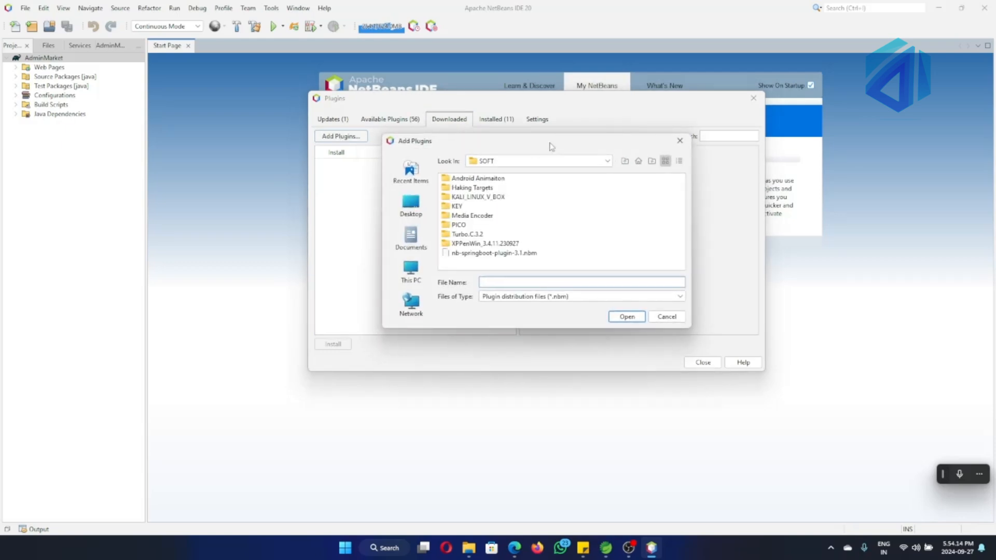
pyautogui.moveTo(546, 147); pyautogui.dragTo(543, 123)
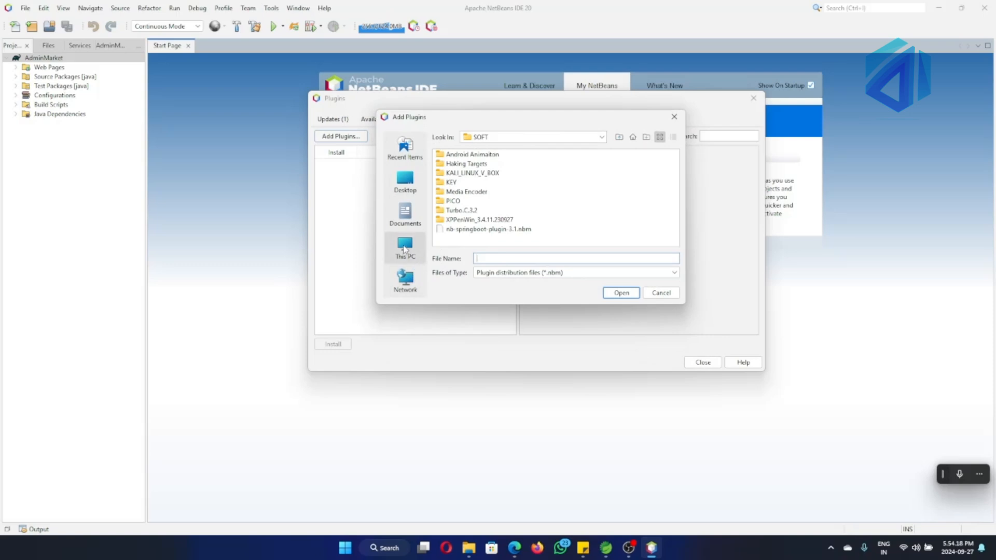
pyautogui.click(405, 250)
pyautogui.click(471, 164)
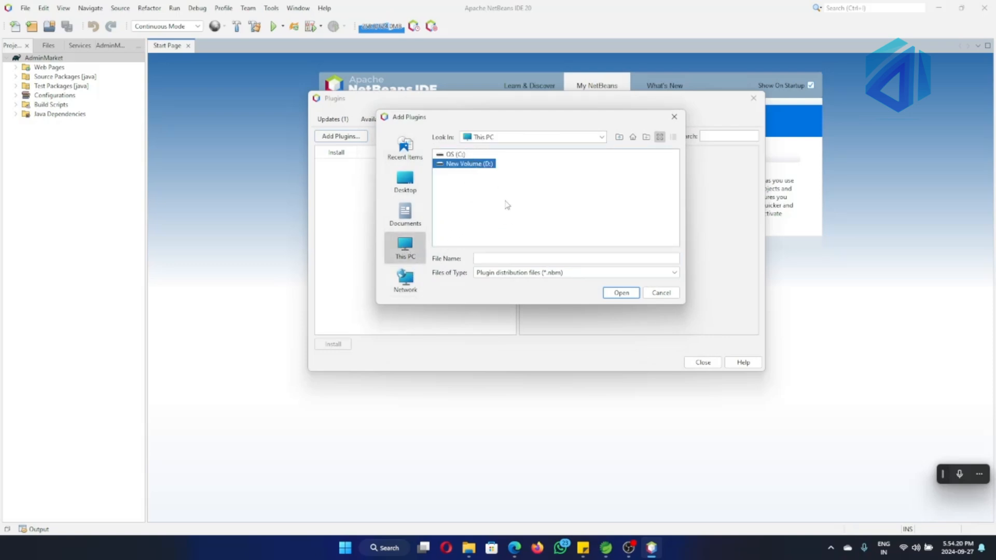
pyautogui.press('Return')
pyautogui.click(464, 203)
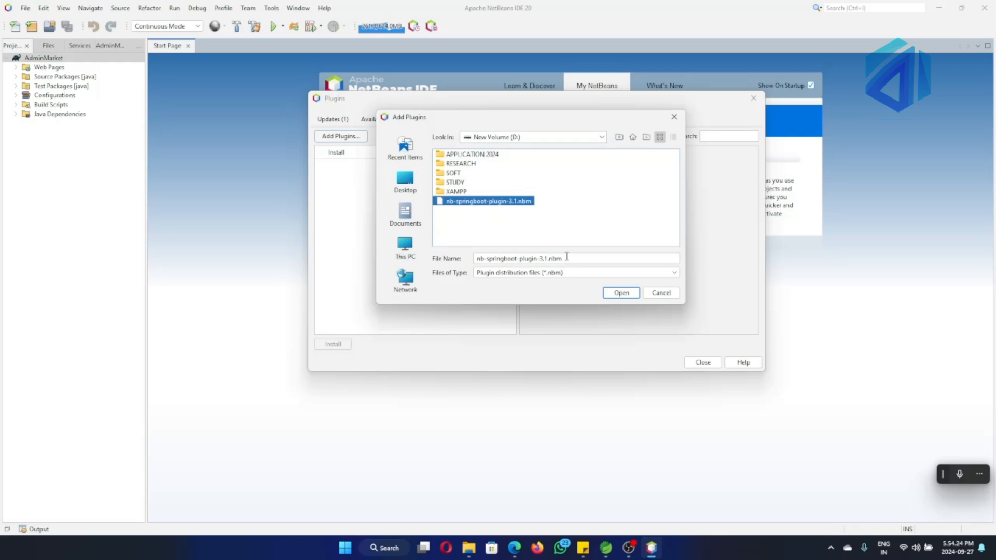
pyautogui.click(618, 293)
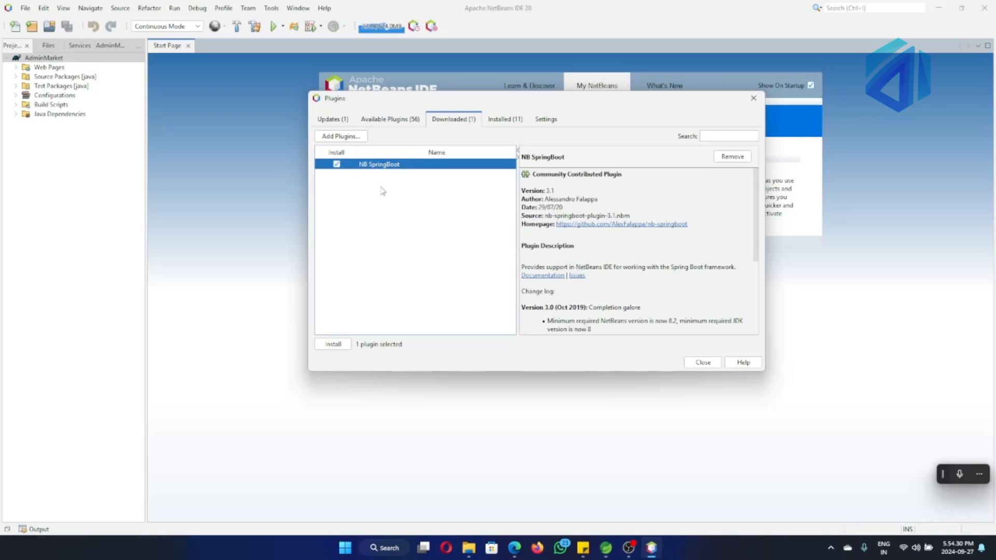
# Step: Launch the installer for the checked NB SpringBoot plugin and proceed past its summary of plugins to the license agreement
pyautogui.click(336, 164)
pyautogui.click(337, 165)
pyautogui.click(334, 346)
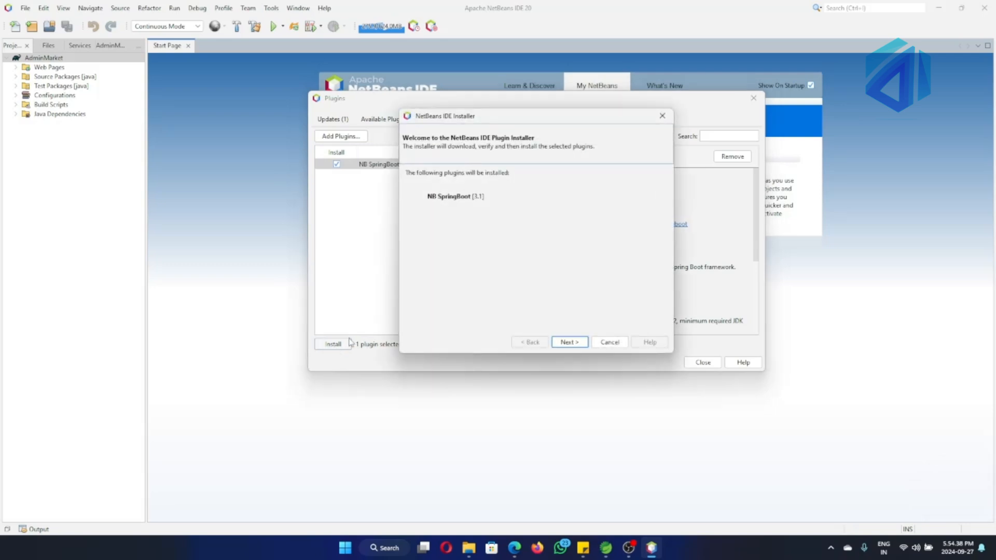
pyautogui.moveTo(403, 150); pyautogui.dragTo(608, 156)
pyautogui.moveTo(430, 202); pyautogui.dragTo(484, 200)
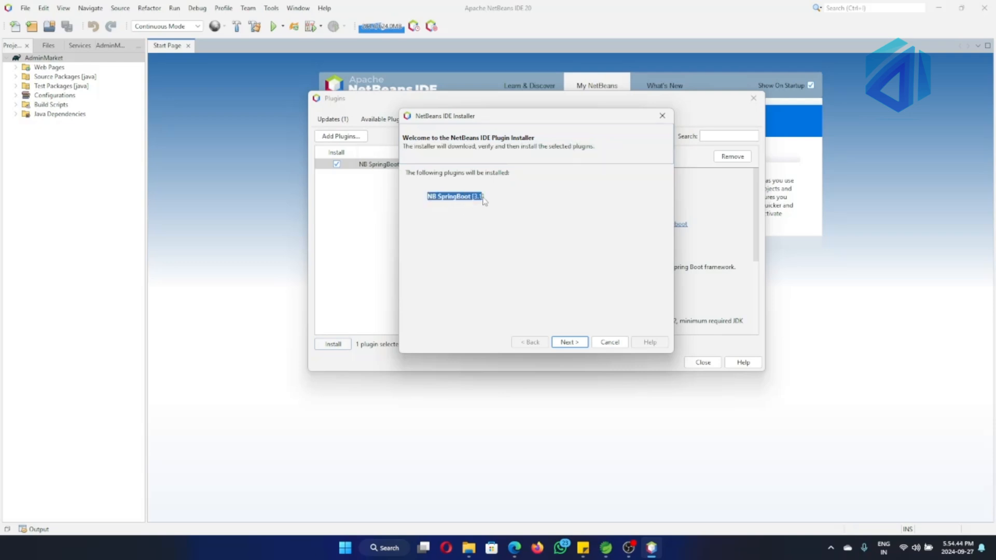
pyautogui.click(576, 344)
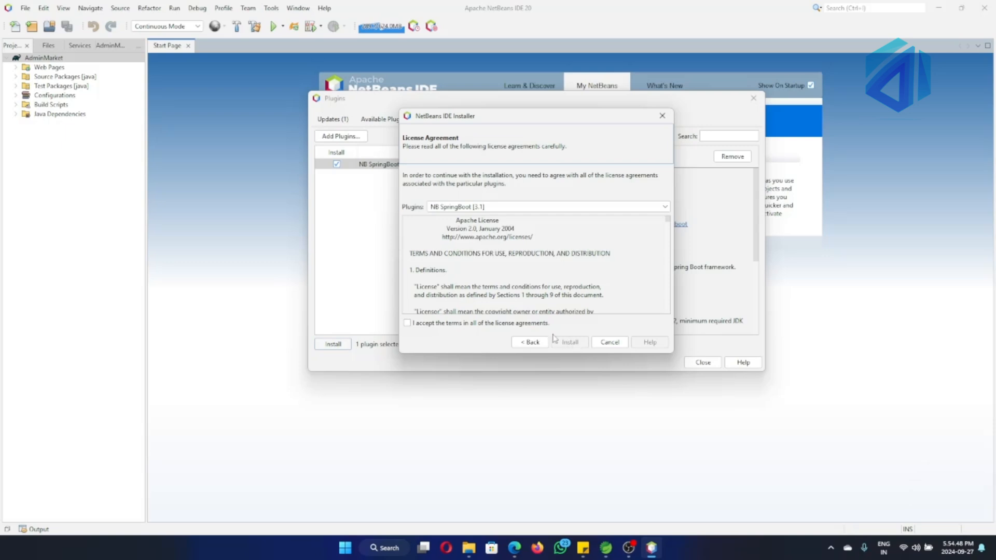
# Step: Accept the terms of the NB SpringBoot license agreement and start the installation
pyautogui.click(443, 324)
pyautogui.scroll(-10, 497, 288)
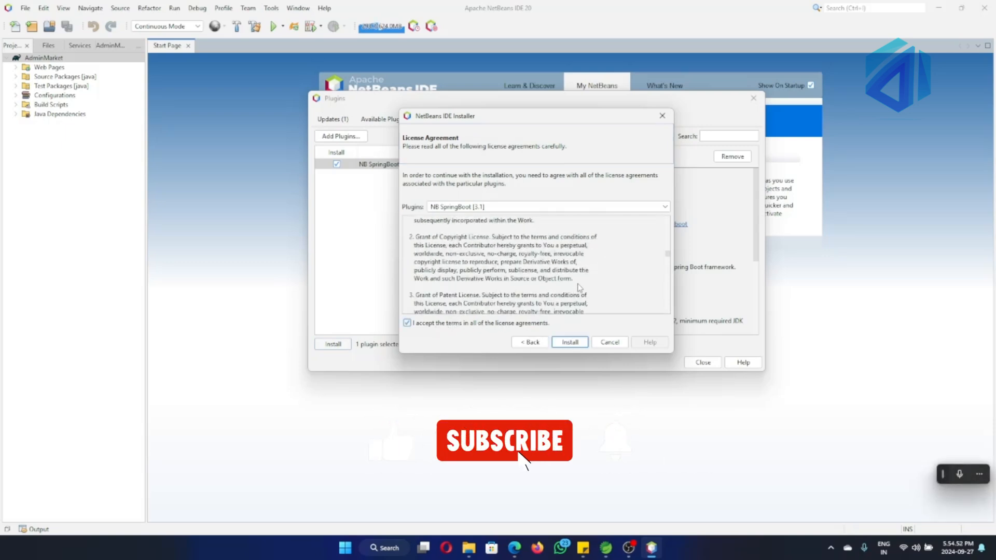
pyautogui.click(575, 346)
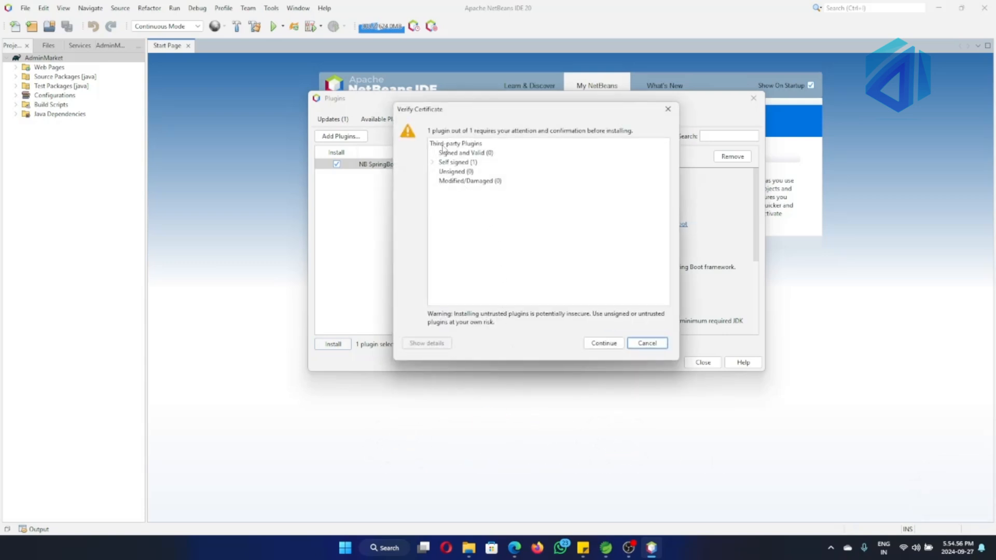
# Step: Expand the self-signed plugins in the certificate verification and continue installing NB SpringBoot
pyautogui.moveTo(402, 116); pyautogui.dragTo(428, 117)
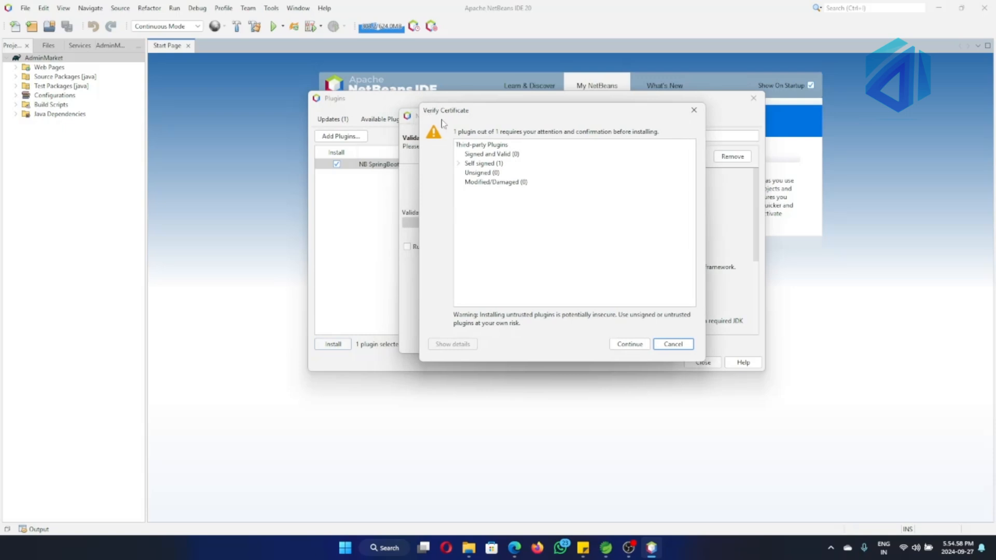
pyautogui.click(458, 164)
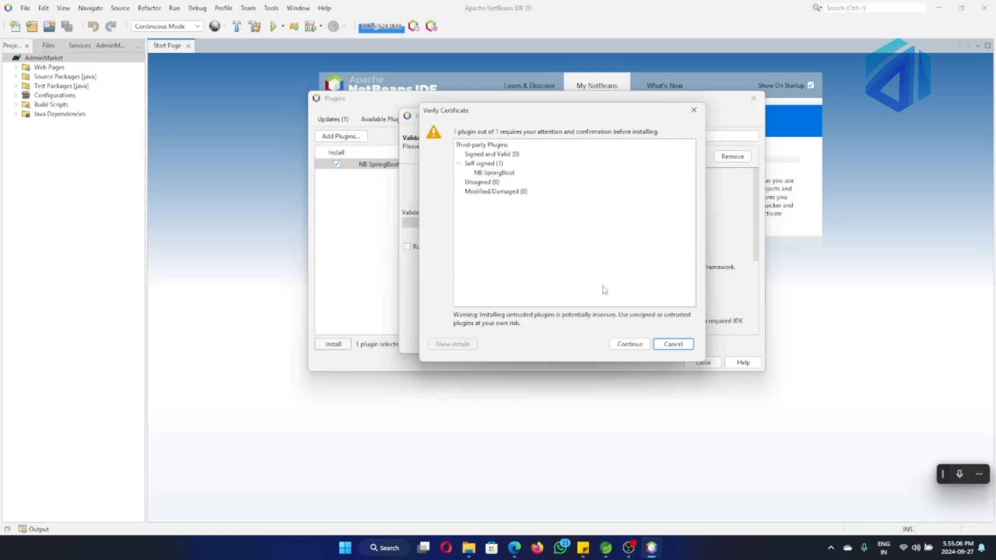
pyautogui.click(629, 345)
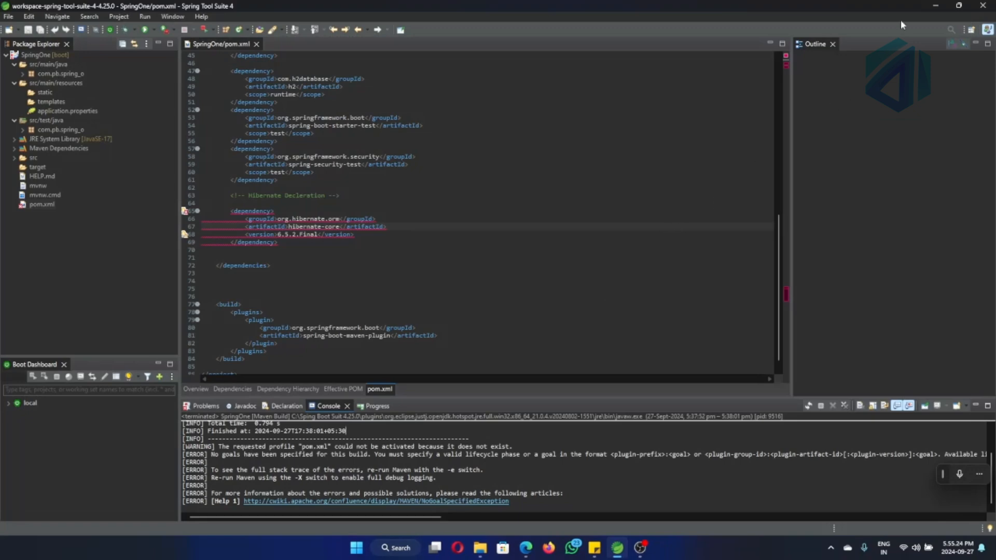
# Step: Minimize Spring Tool Suite, inspect the Spring Boot basic and Initializr templates in NetBeans' new project wizard, and cancel at the Initializr base properties
pyautogui.click(935, 5)
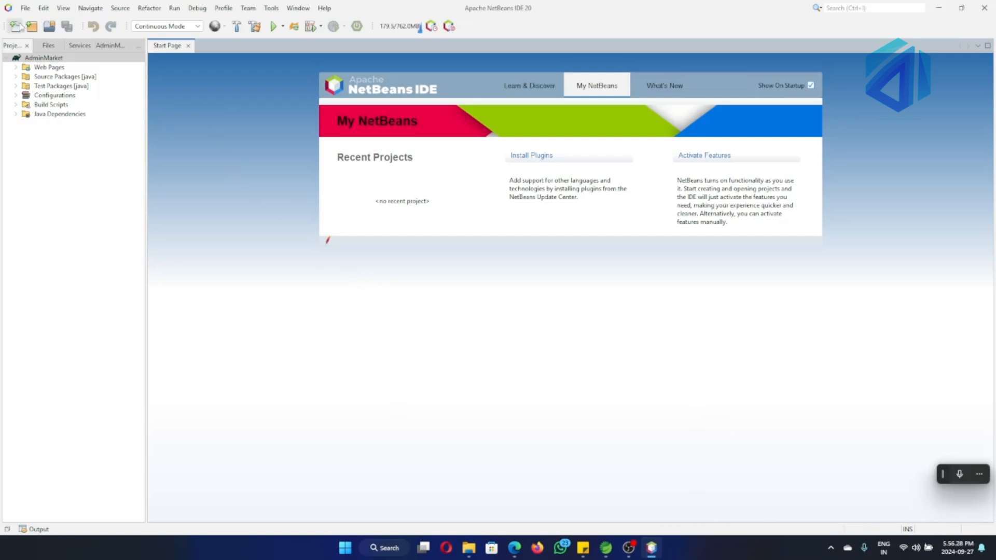
pyautogui.click(32, 27)
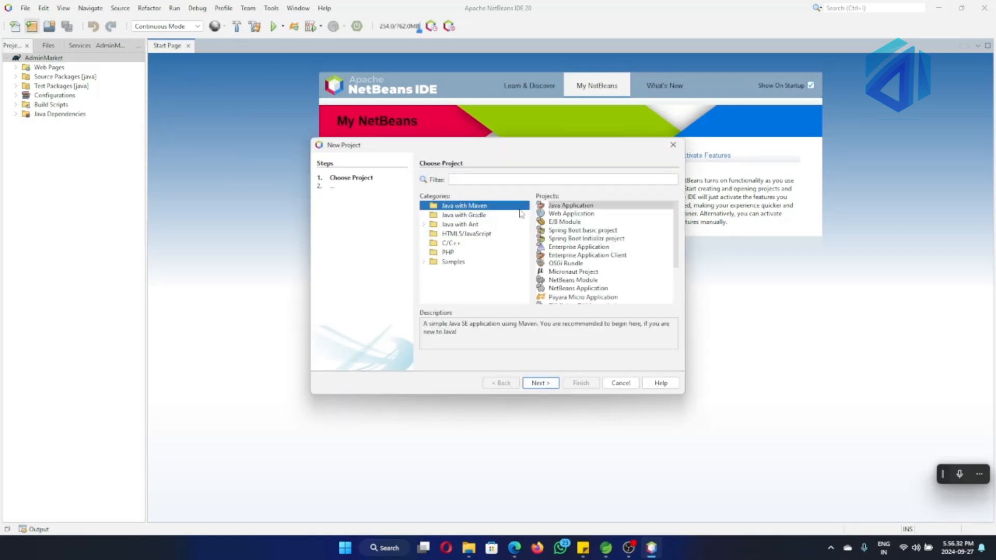
pyautogui.click(594, 232)
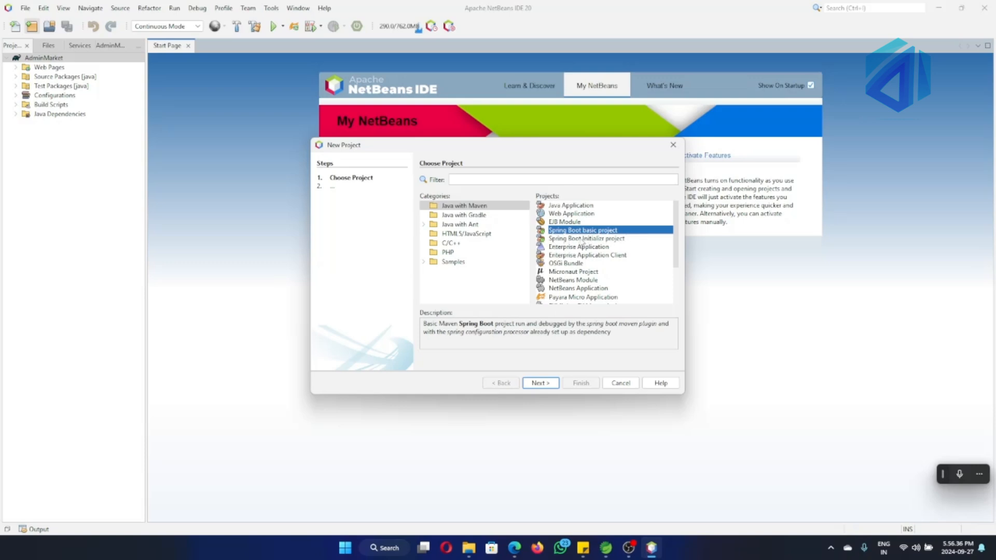
pyautogui.click(556, 239)
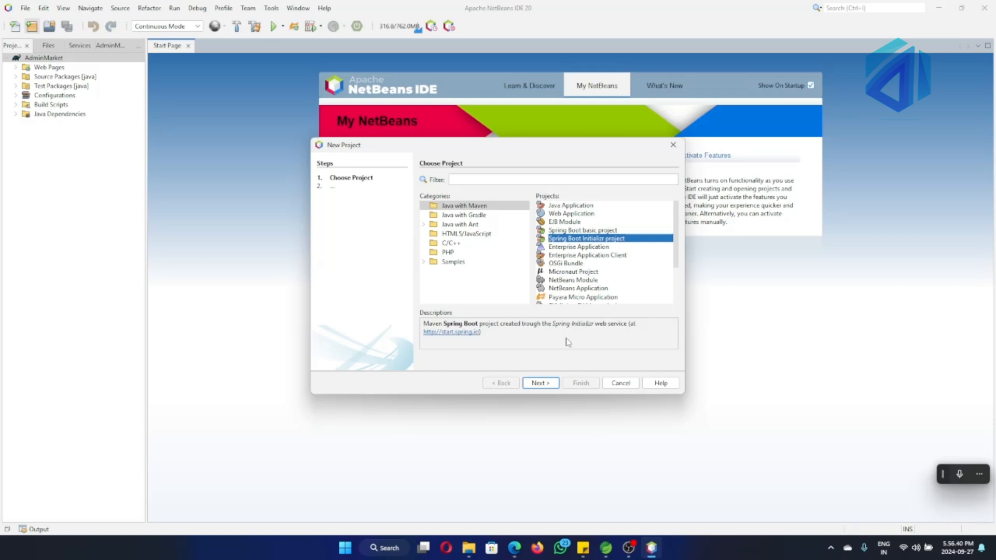
pyautogui.click(542, 382)
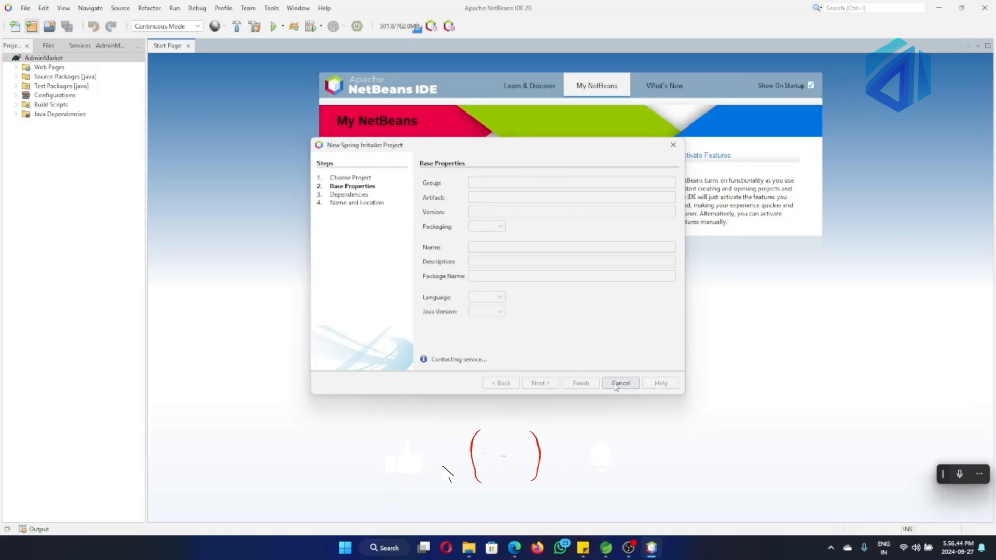
pyautogui.click(618, 383)
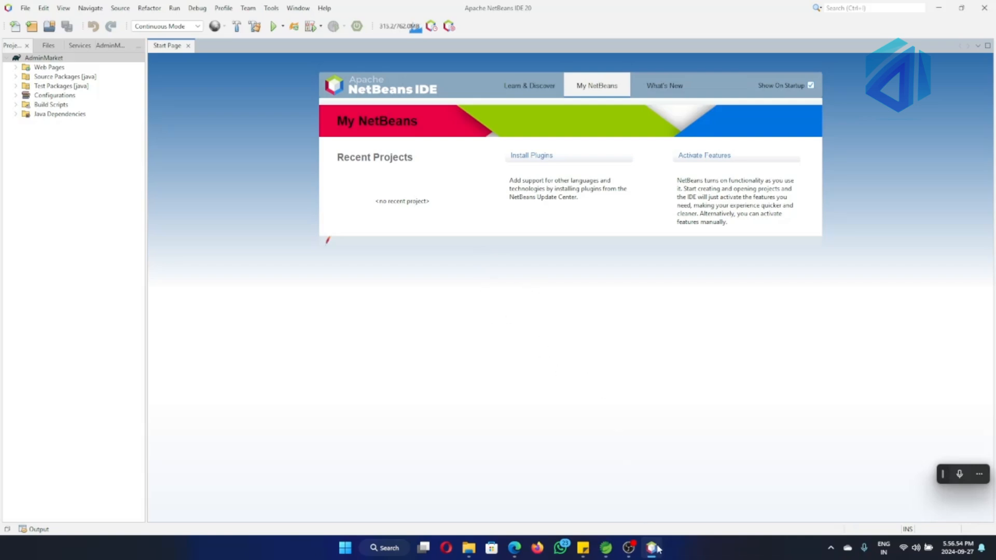
pyautogui.moveTo(628, 547)
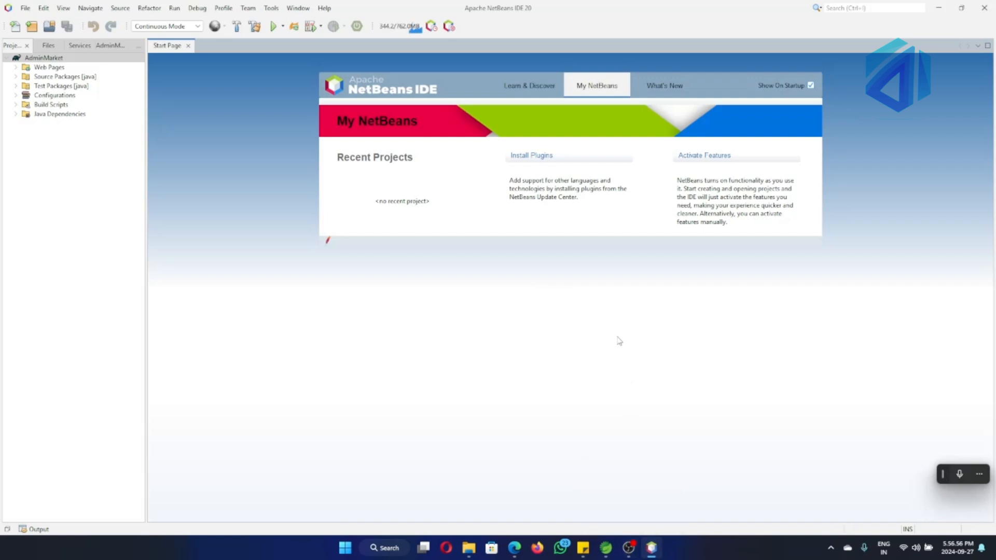